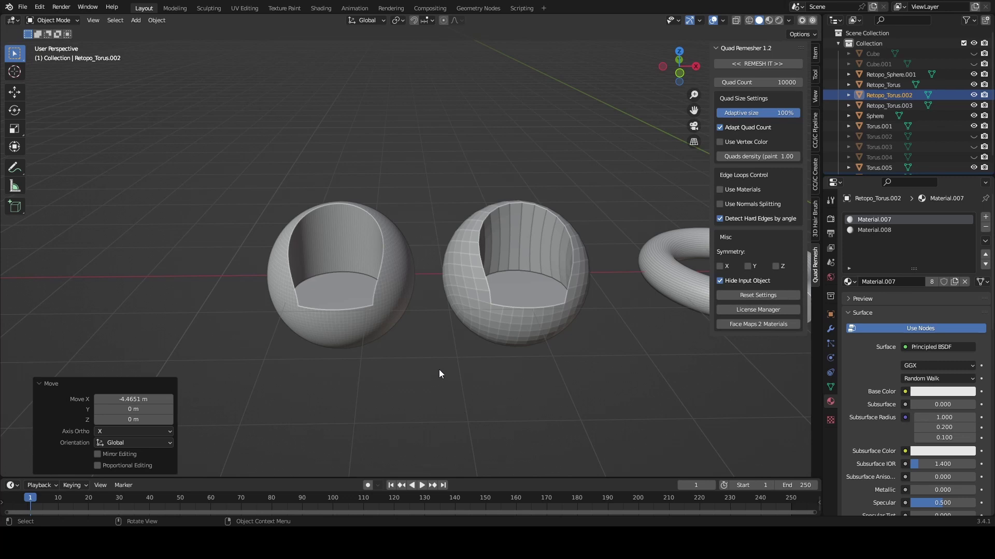
- Examine the original cut sphere's dense mesh in Edit Mode from several angles, beside its remeshed copy
middle_drag(403, 360, 375, 376)
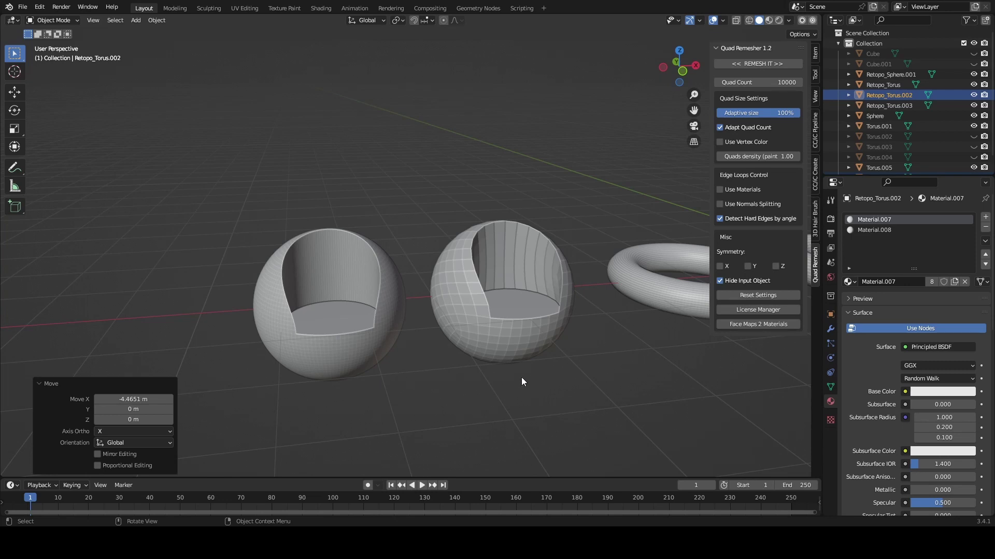
middle_drag(522, 382, 495, 330)
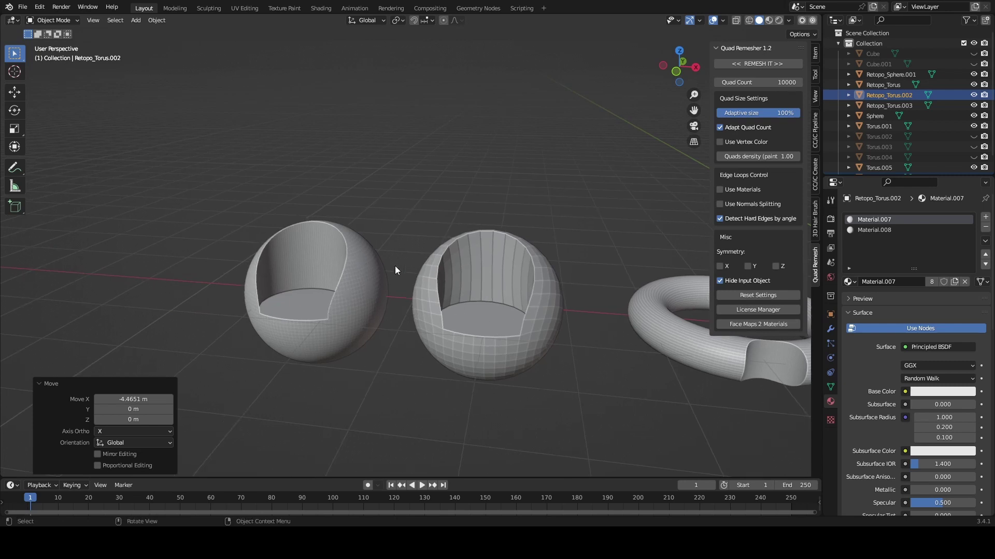
scroll(374, 354, up, 3)
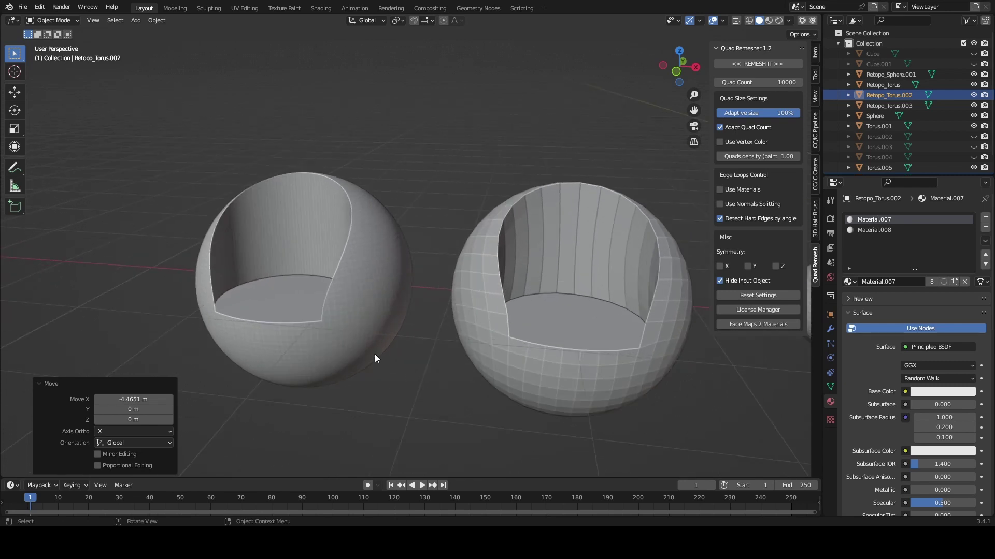
middle_drag(366, 350, 380, 342)
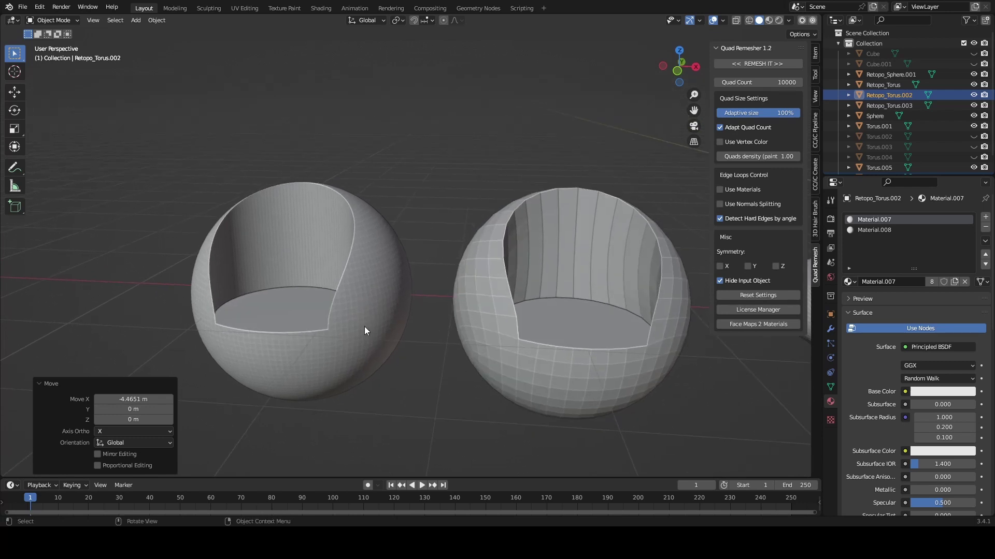
click(363, 339)
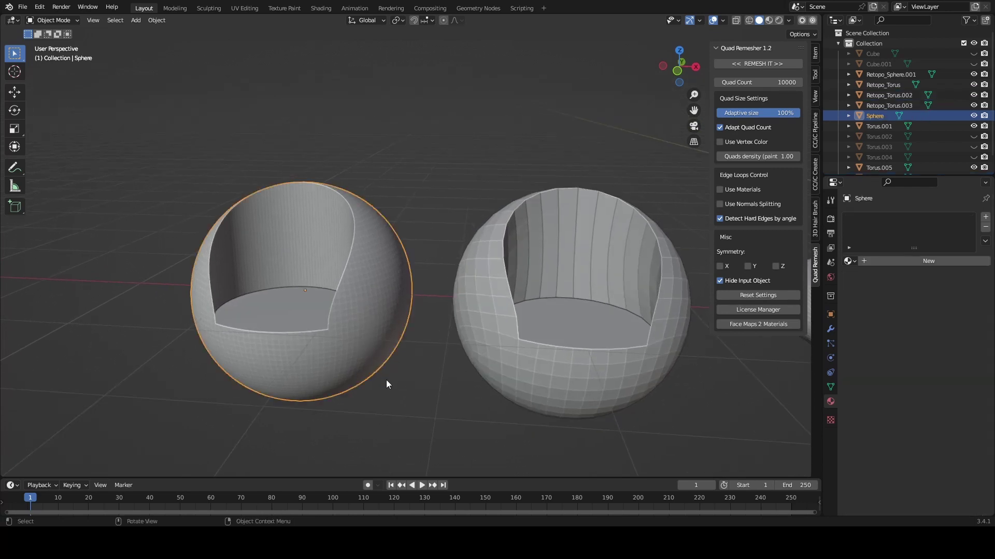
key(Tab)
middle_drag(398, 324, 338, 330)
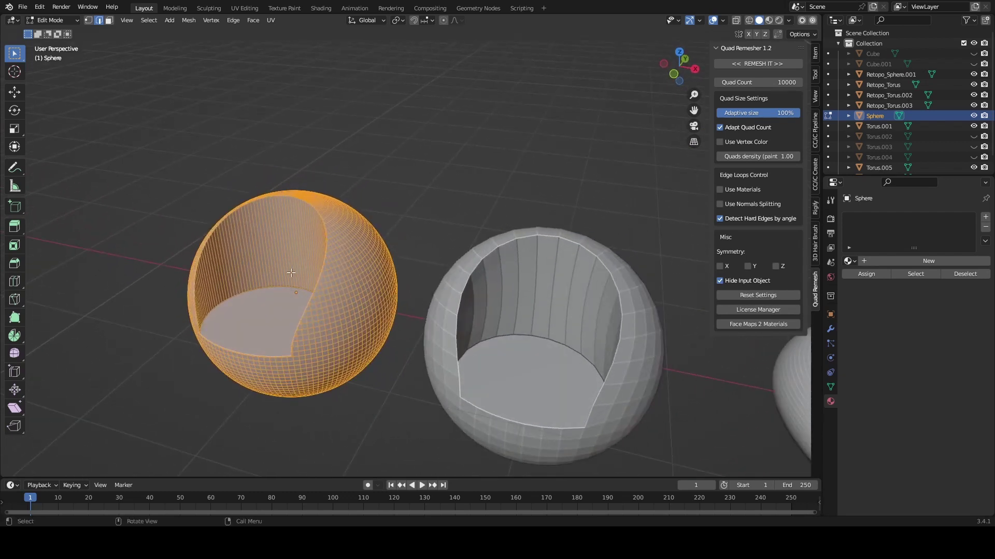
middle_drag(290, 273, 331, 295)
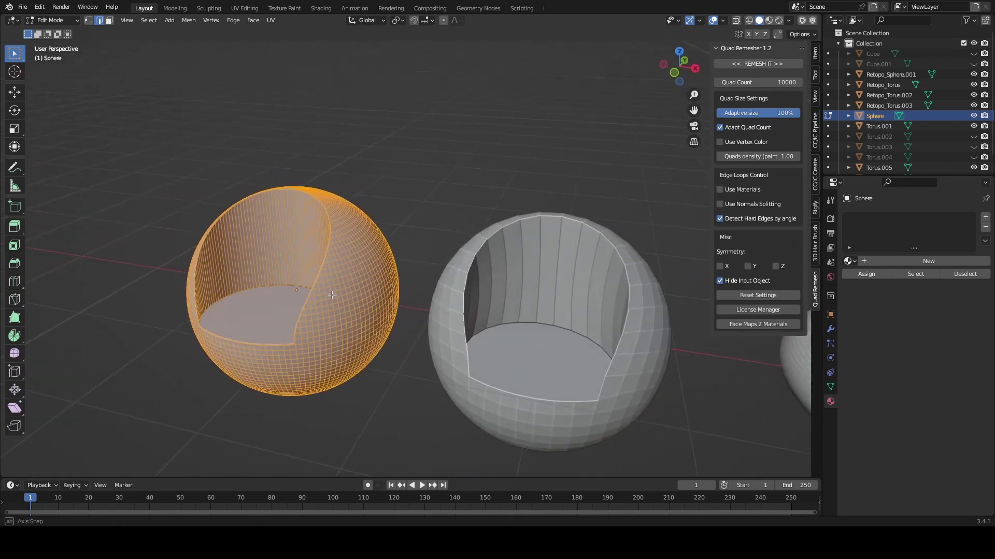
middle_drag(354, 264, 334, 311)
key(Tab)
- Inspect the remeshed sphere's quad layout in Edit Mode, around the cut-out and on the underside
click(582, 402)
key(Tab)
middle_drag(582, 402, 466, 365)
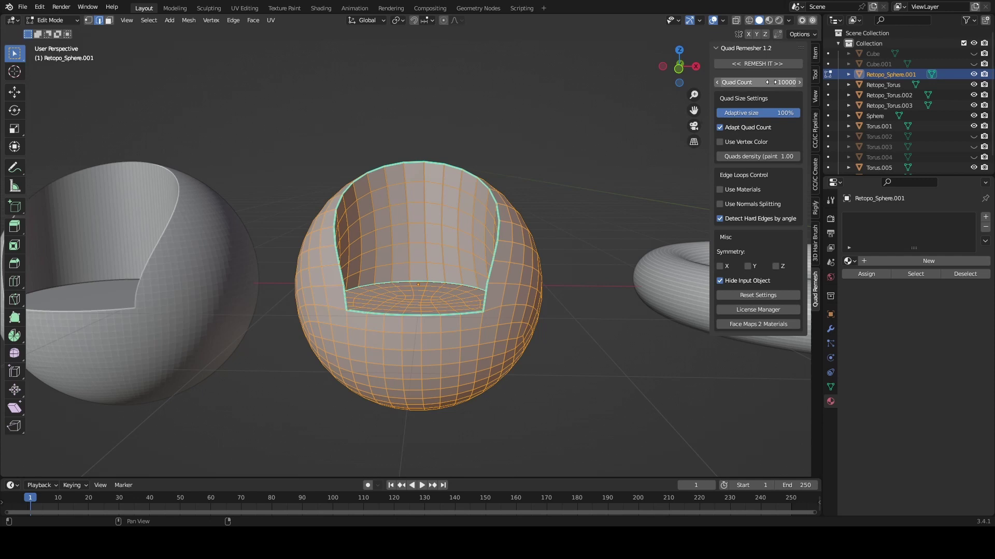
middle_drag(523, 303, 524, 229)
middle_drag(462, 152, 478, 121)
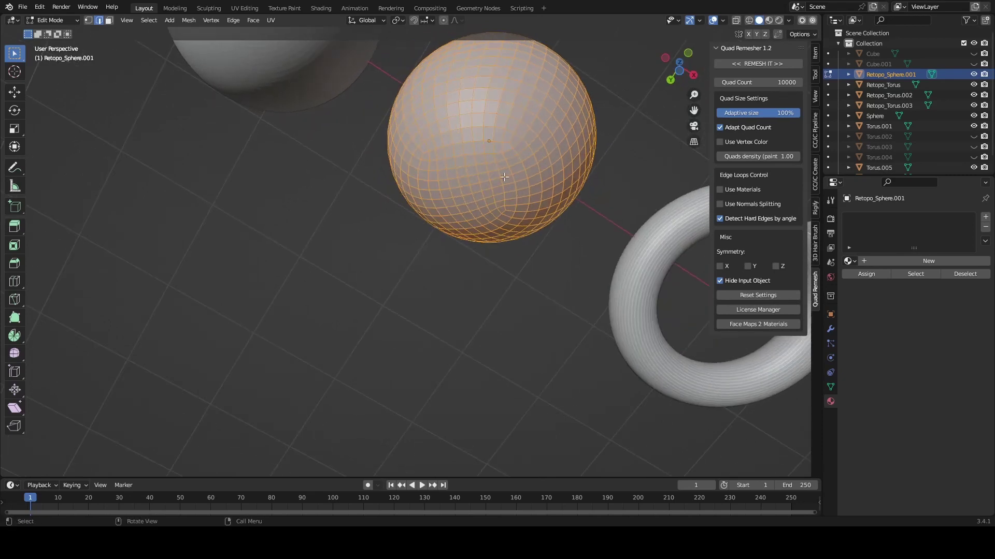
middle_drag(518, 223, 371, 343)
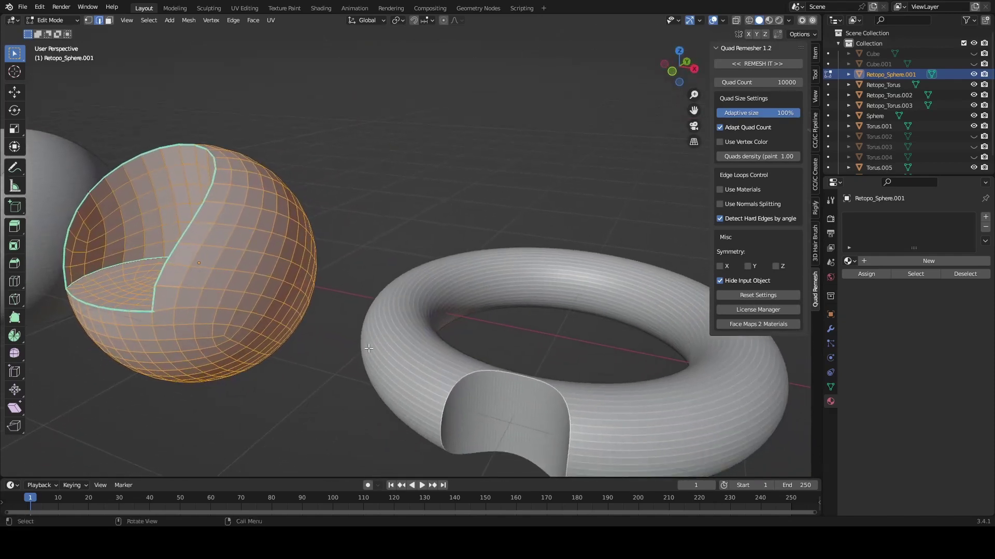
scroll(368, 347, up, 2)
scroll(352, 348, down, 5)
ctrl+scroll(336, 349, down, 4)
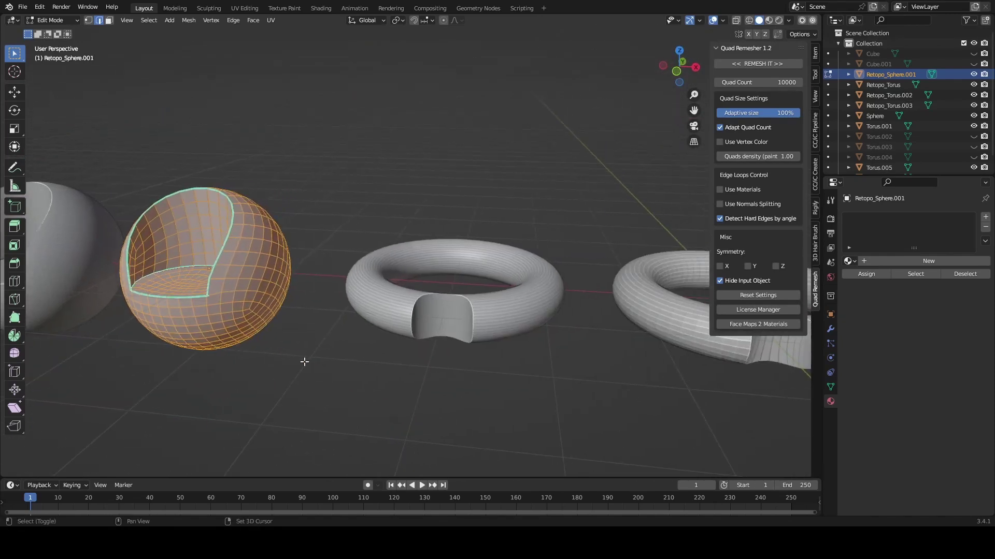
key(Tab)
- Examine the original torus with the curved cut in Edit Mode, checking its dense topology around the cut
click(497, 330)
middle_drag(516, 373, 502, 377)
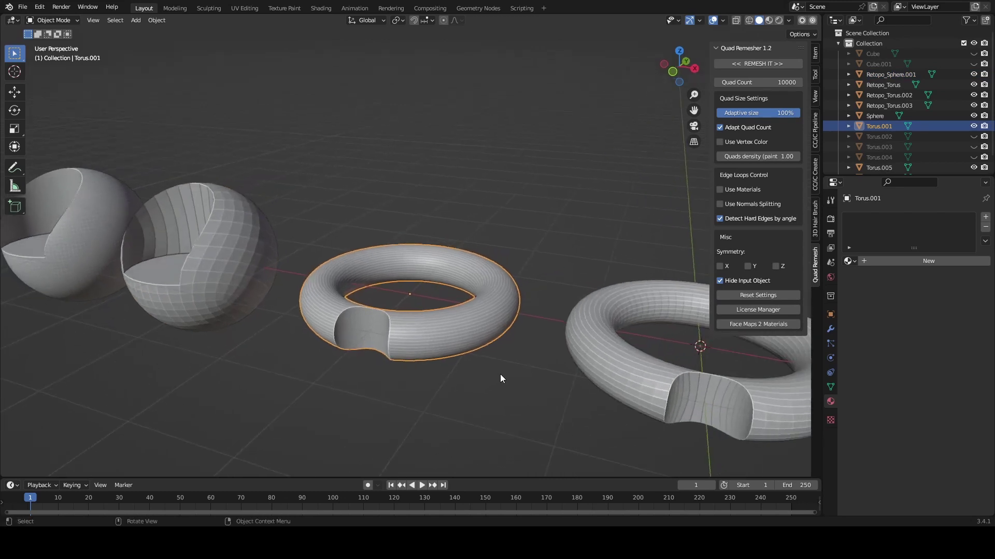
key(Tab)
scroll(487, 365, up, 2)
scroll(468, 354, up, 2)
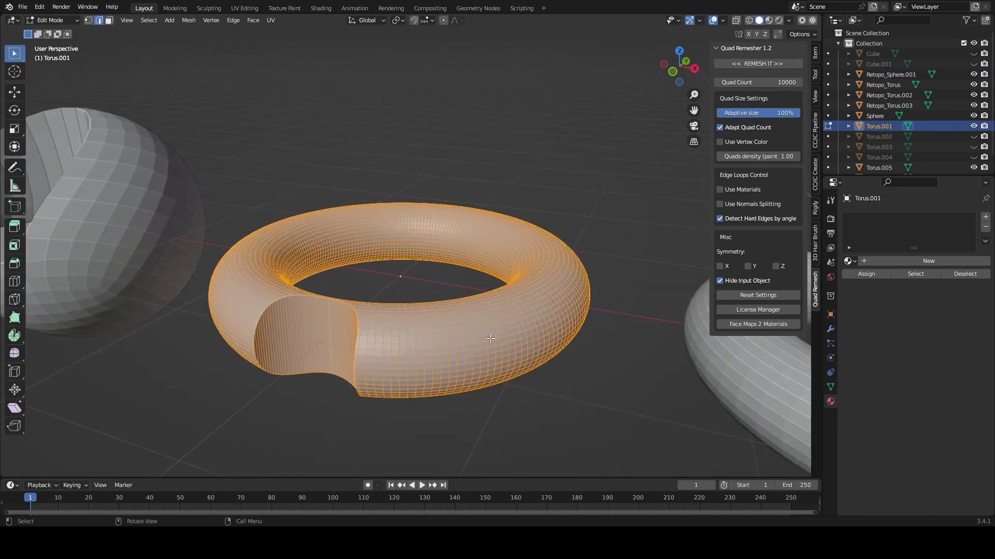
middle_drag(417, 345, 325, 294)
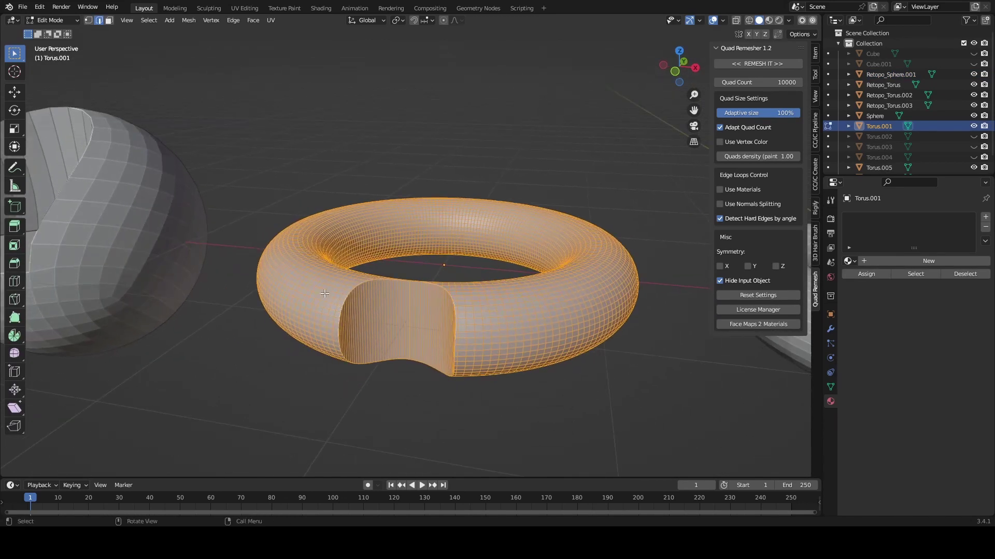
shift+middle_drag(443, 397, 357, 391)
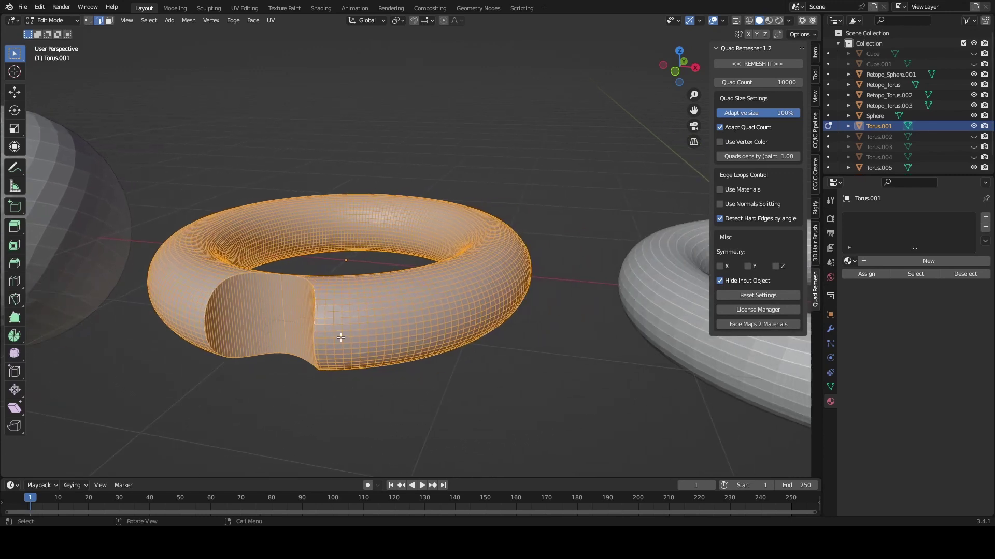
shift+middle_drag(451, 361, 68, 358)
- Switch Edit Mode to the remeshed torus with the curved cut and inspect its quad flow
key(alt+q)
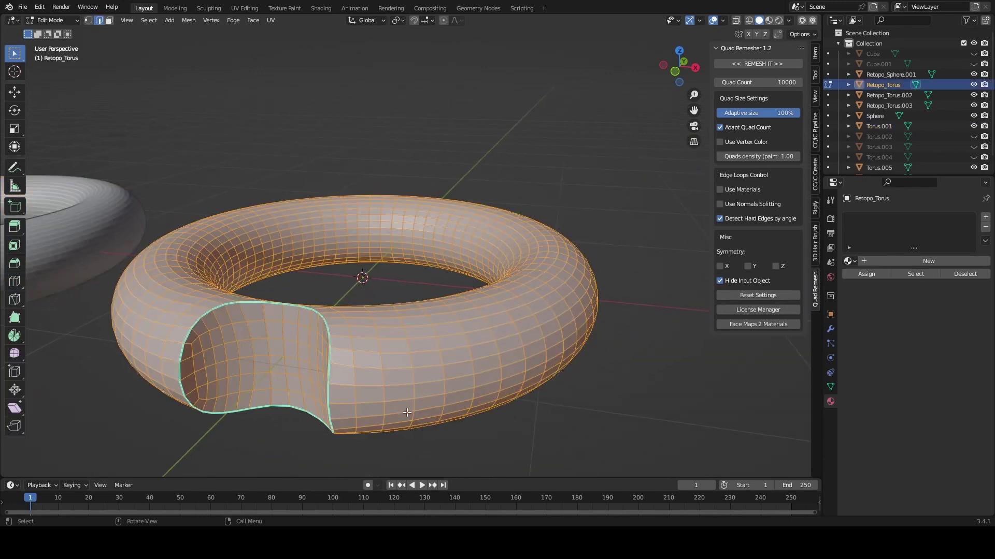
middle_drag(344, 359, 413, 407)
middle_drag(469, 390, 424, 396)
scroll(423, 395, down, 2)
shift+middle_drag(524, 384, 217, 391)
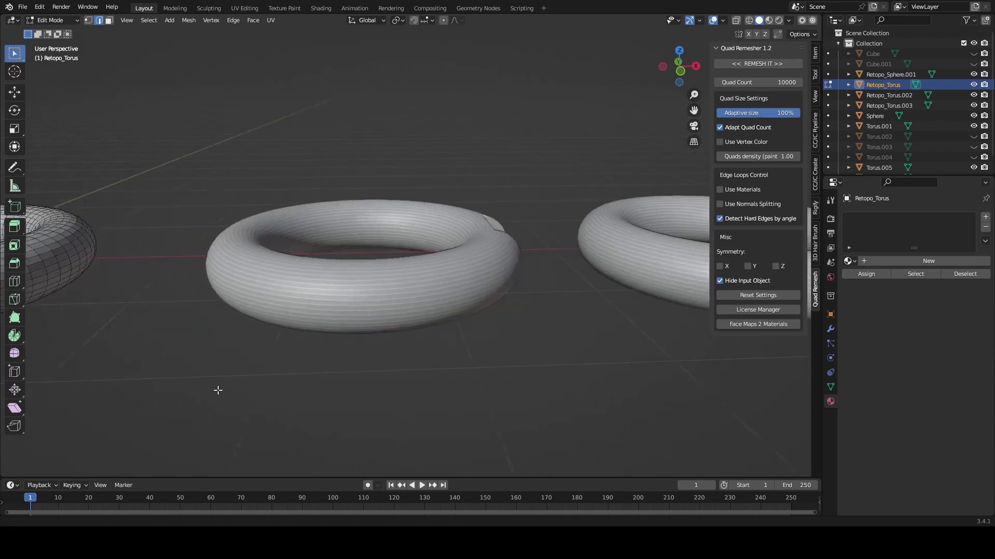
middle_drag(365, 337, 417, 327)
key(Tab)
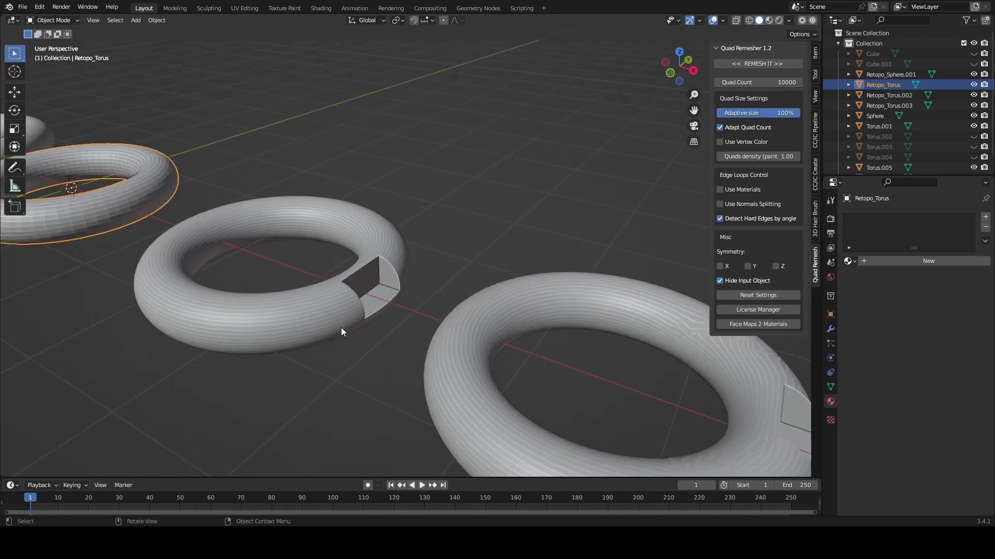
- Select the original plain grey torus with the box-shaped notch and examine the notch's faces up close
click(339, 327)
mouse_move(422, 362)
middle_down()
mouse_move(452, 337)
mouse_move(368, 346)
mouse_move(384, 337)
mouse_move(416, 350)
middle_up()
scroll(416, 346, up, 5)
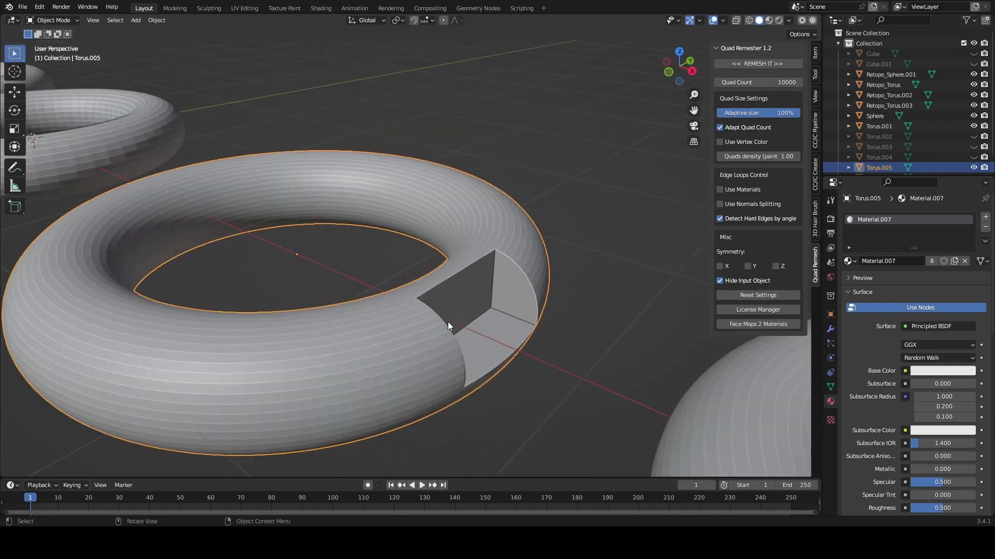
middle_drag(373, 342, 397, 324)
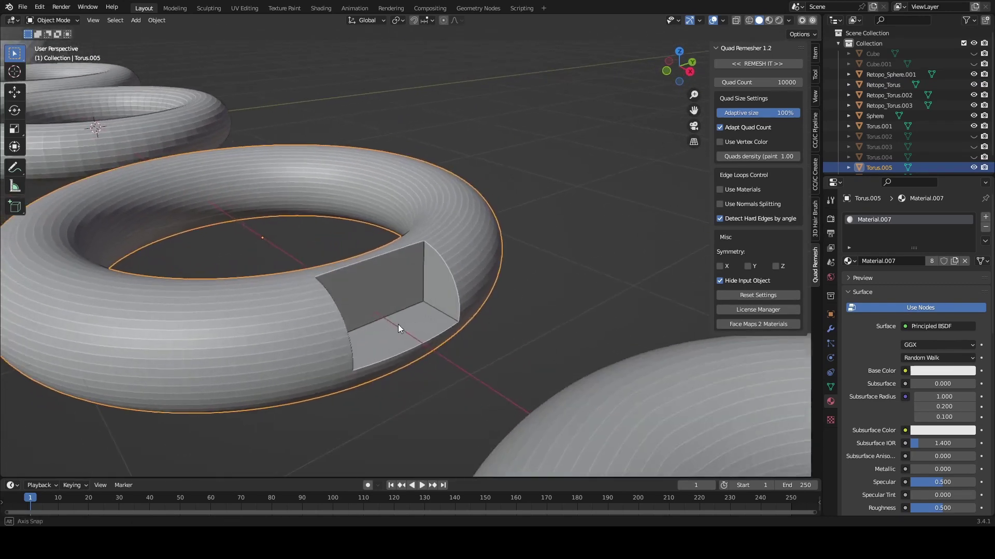
key(Tab)
key(Tab)
middle_drag(465, 339, 475, 306)
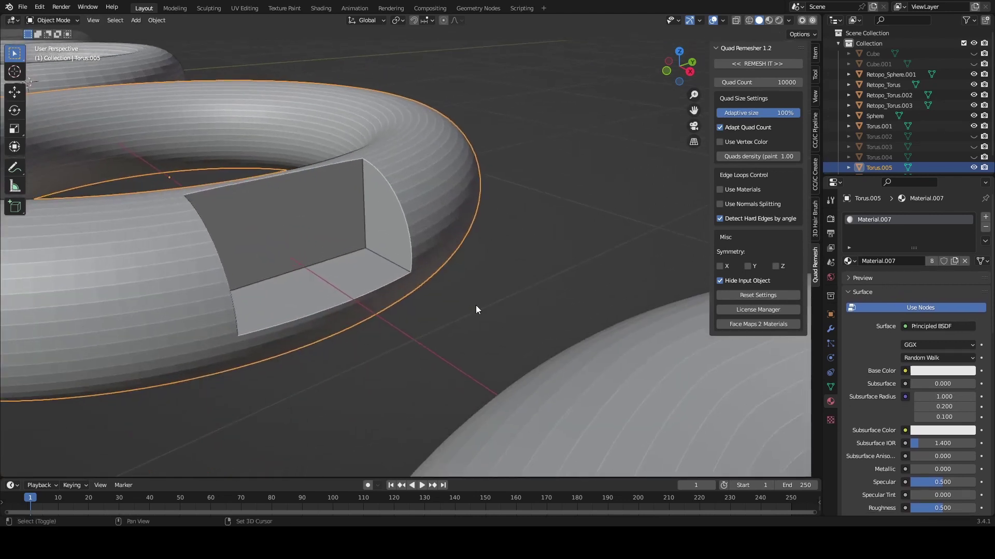
scroll(476, 305, down, 5)
- Inspect the remeshed grey notched torus in Edit Mode, checking the quads in the notch and the edge flow around the ring
click(521, 331)
scroll(566, 356, up, 2)
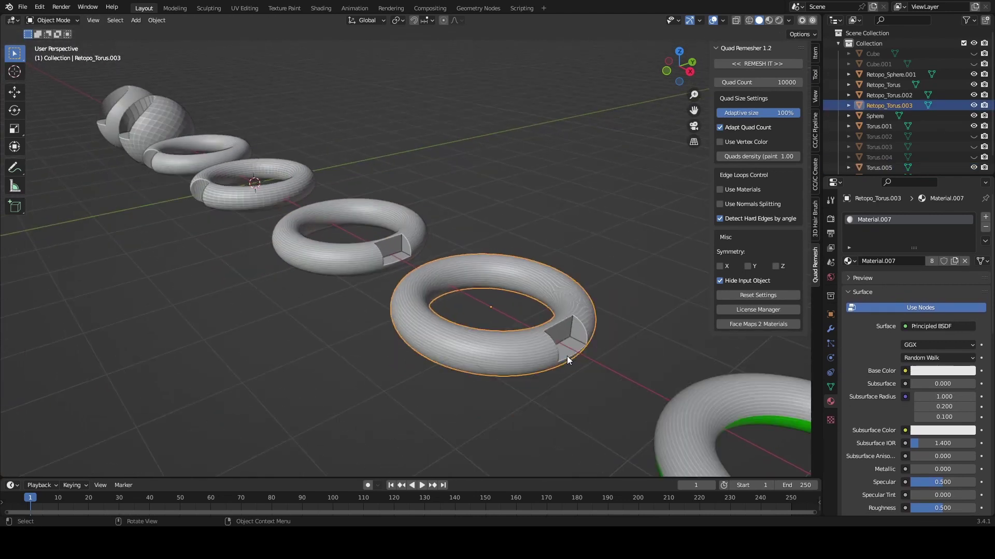
key(Tab)
scroll(558, 373, down, 1)
scroll(558, 373, up, 3)
scroll(557, 373, down, 3)
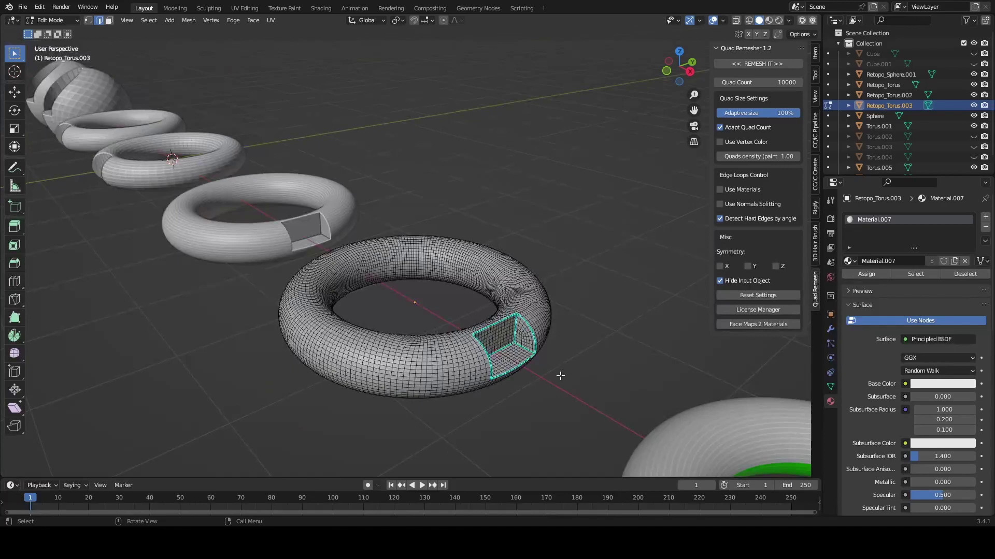
scroll(544, 357, up, 4)
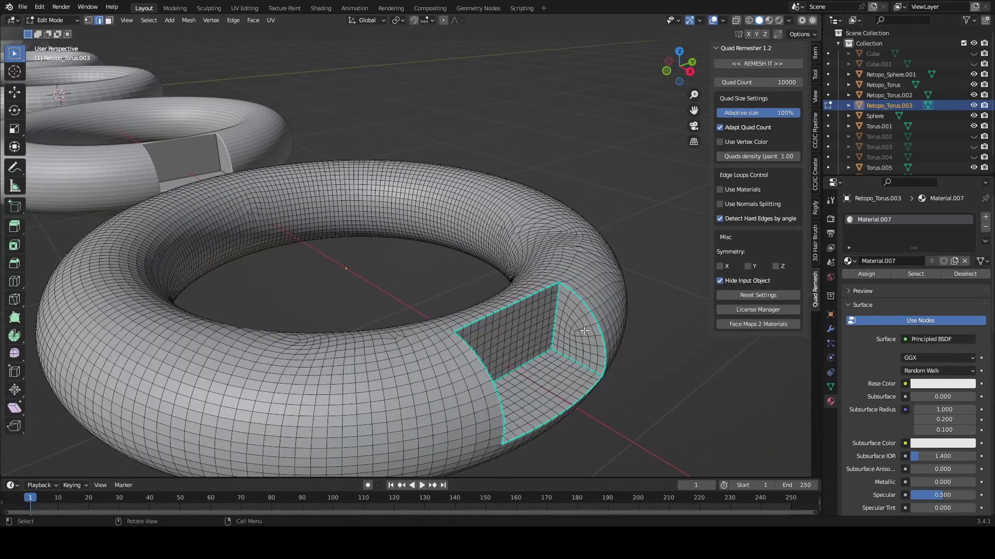
middle_drag(538, 390, 527, 404)
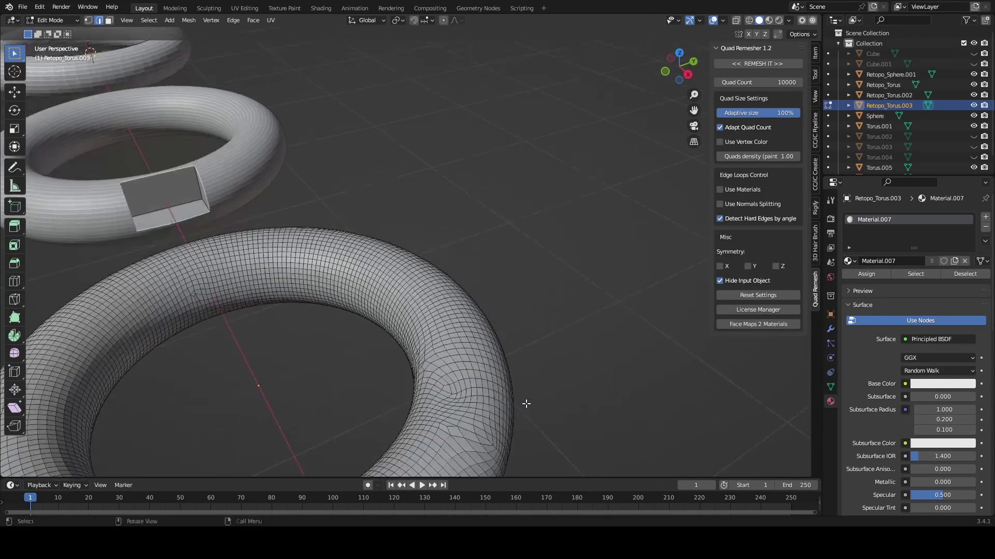
middle_drag(447, 388, 468, 329)
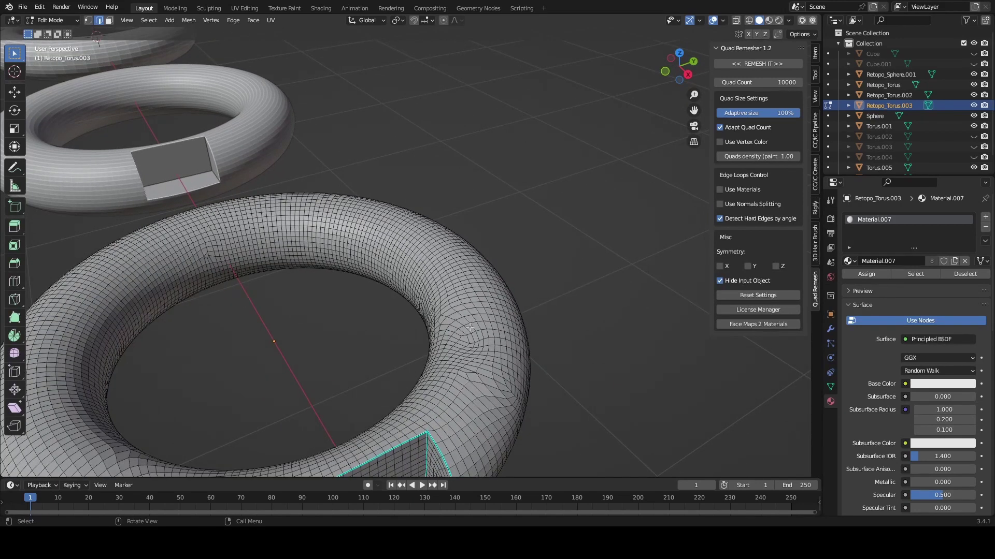
scroll(507, 390, down, 3)
scroll(549, 384, down, 2)
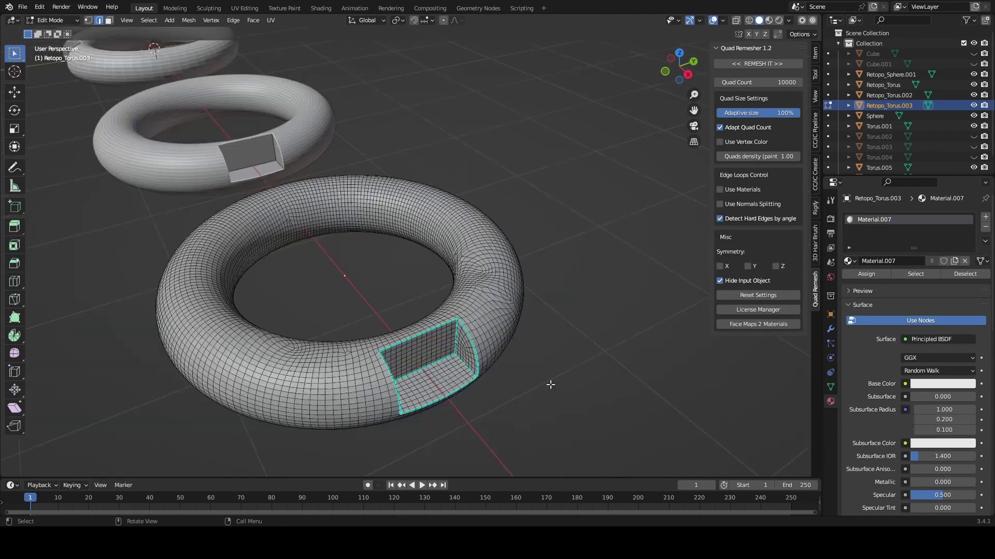
middle_drag(549, 385, 397, 351)
scroll(496, 376, down, 2)
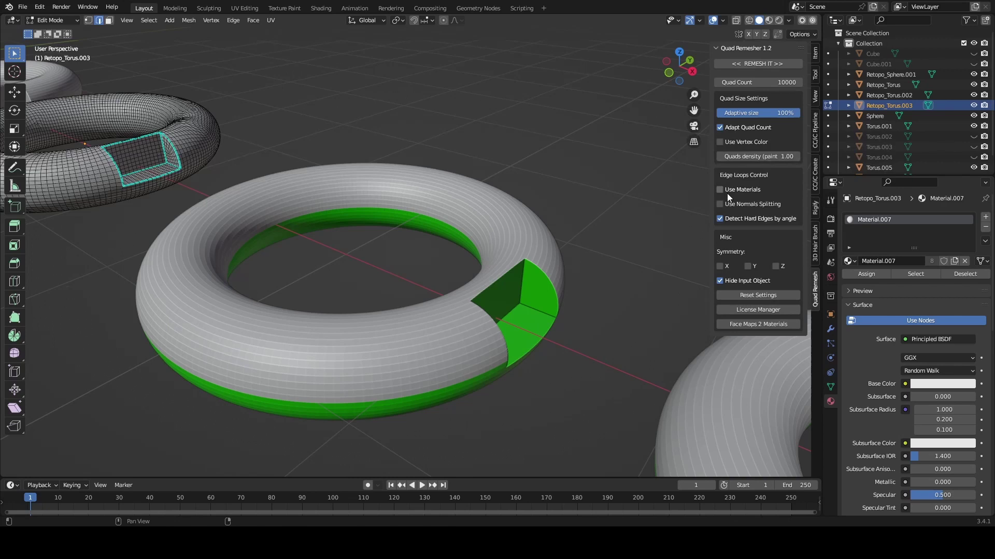
middle_drag(606, 318, 505, 351)
key(Tab)
- Select the torus with the fully green notch and examine its grey and green material regions in Edit and Object Mode
click(500, 365)
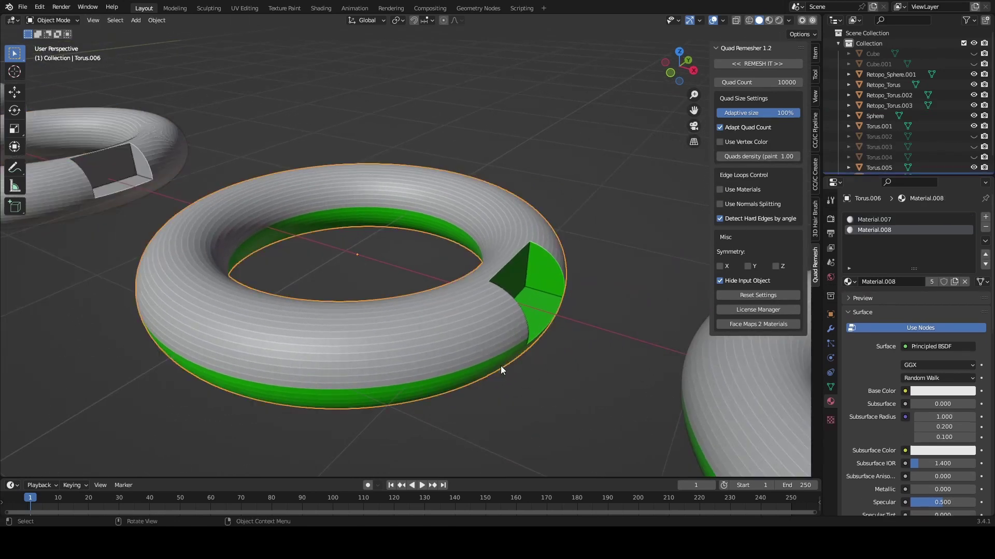
middle_drag(523, 389, 498, 381)
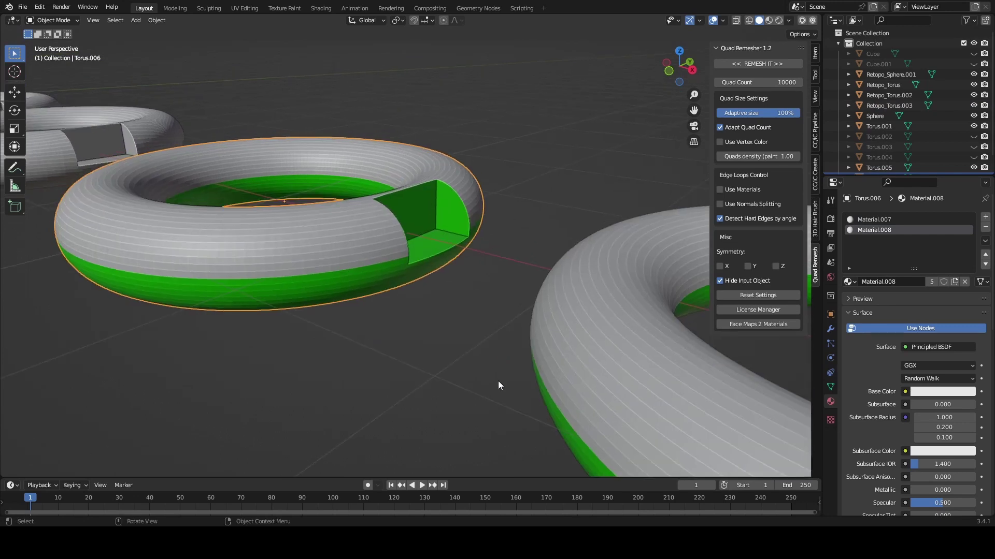
key(Tab)
key(Tab)
key(Tab)
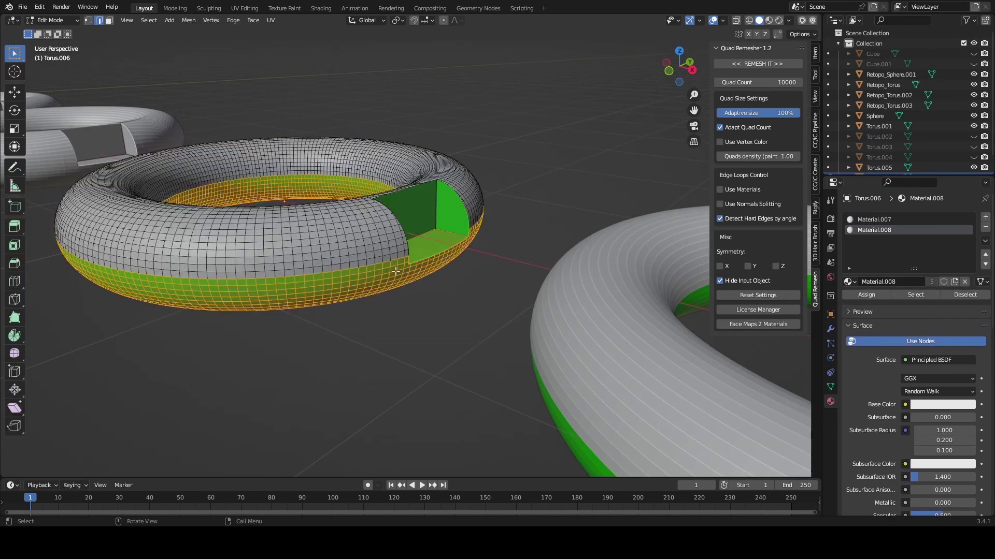
middle_drag(185, 279, 485, 266)
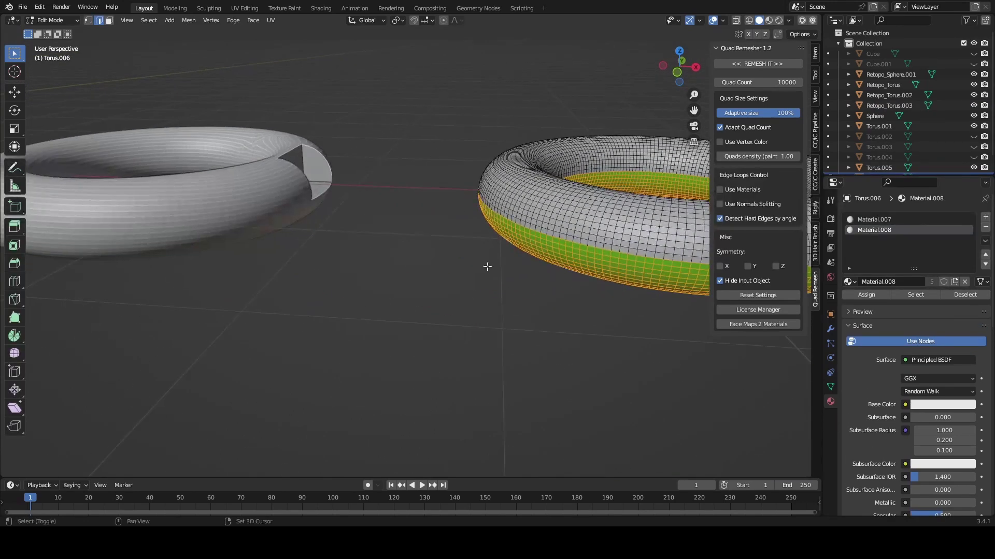
key(KP_Decimal)
middle_drag(432, 302, 408, 318)
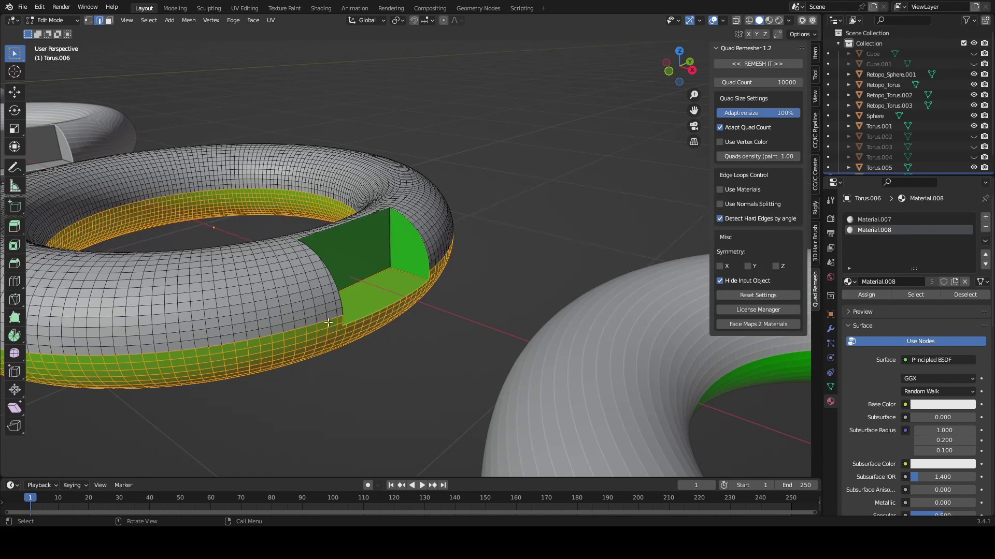
key(Tab)
middle_drag(273, 301, 334, 254)
key(Tab)
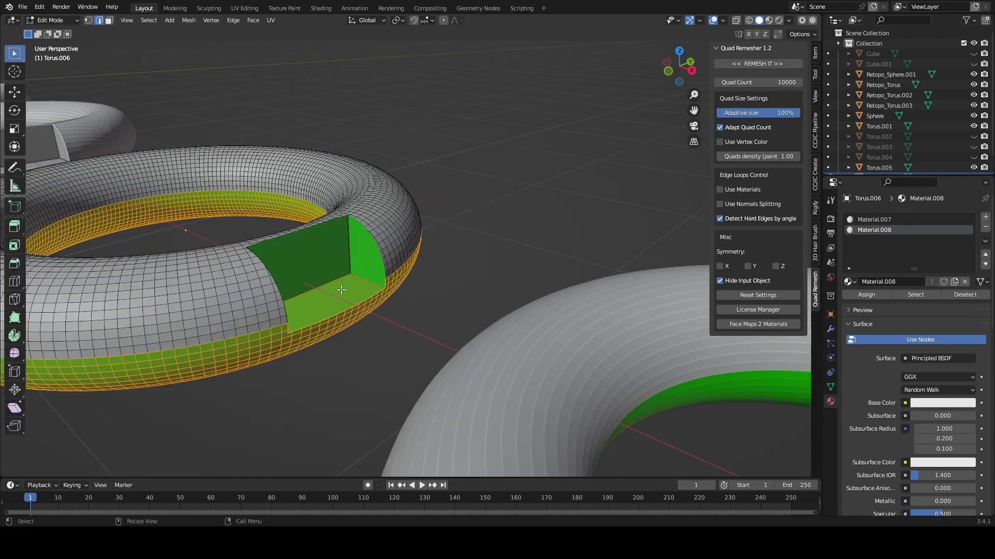
key(Tab)
scroll(393, 316, down, 8)
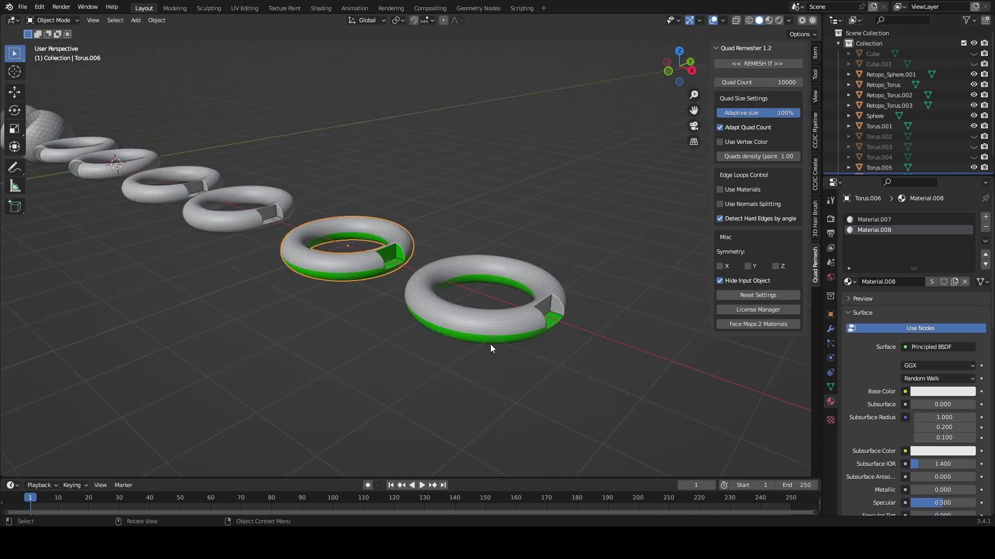
- Select the remeshed torus with the green-floored notch and inspect its quads in Edit Mode, isolated in Local View
click(490, 344)
middle_drag(547, 360, 104, 269)
scroll(533, 328, up, 5)
key(Tab)
key(KP_Divide)
scroll(570, 382, up, 3)
middle_drag(183, 287, 406, 340)
scroll(448, 344, down, 5)
key(Tab)
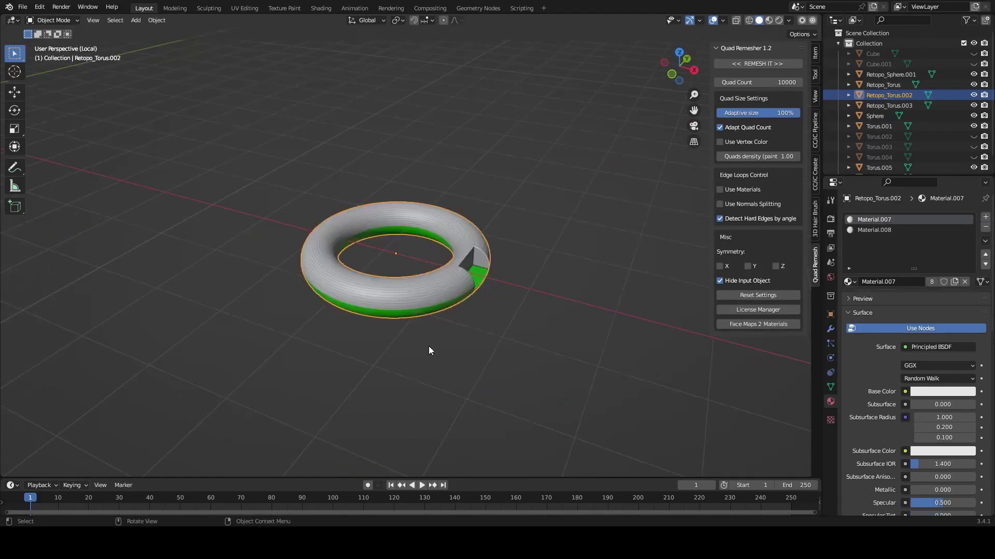
key(KP_Divide)
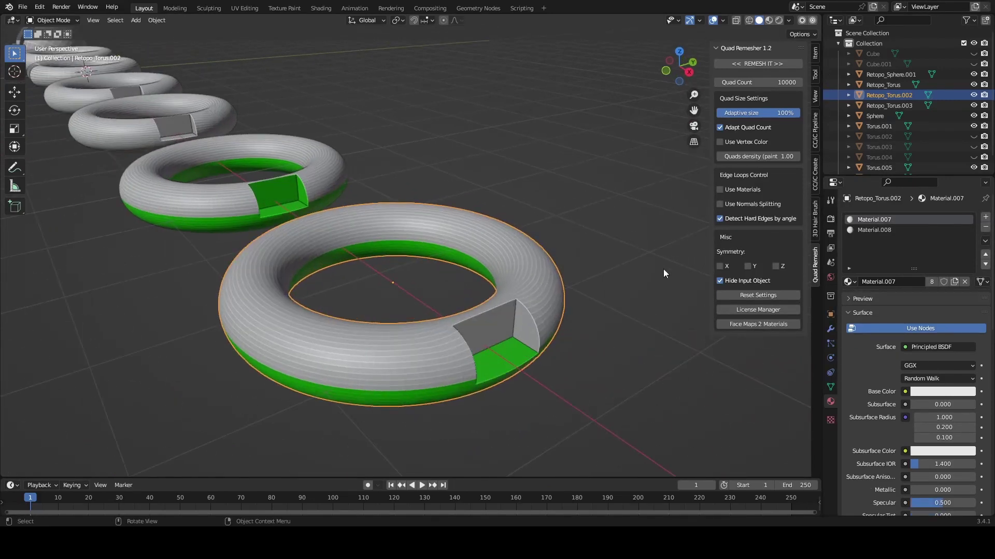
- Examine the remeshed torus in Object and Edit Mode, checking how its edge loops follow the grey-green material boundary and notch edges
middle_drag(663, 269, 594, 286)
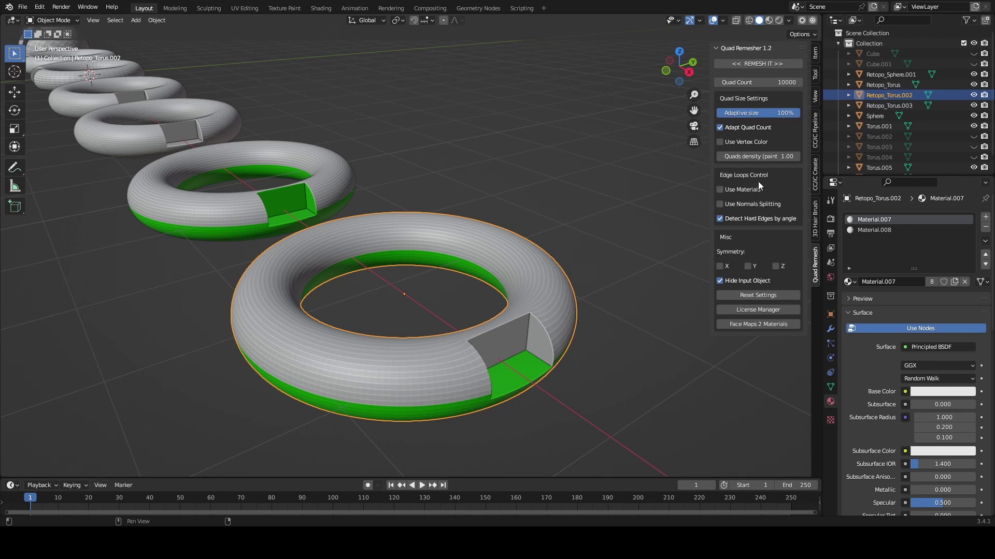
middle_drag(689, 233, 573, 297)
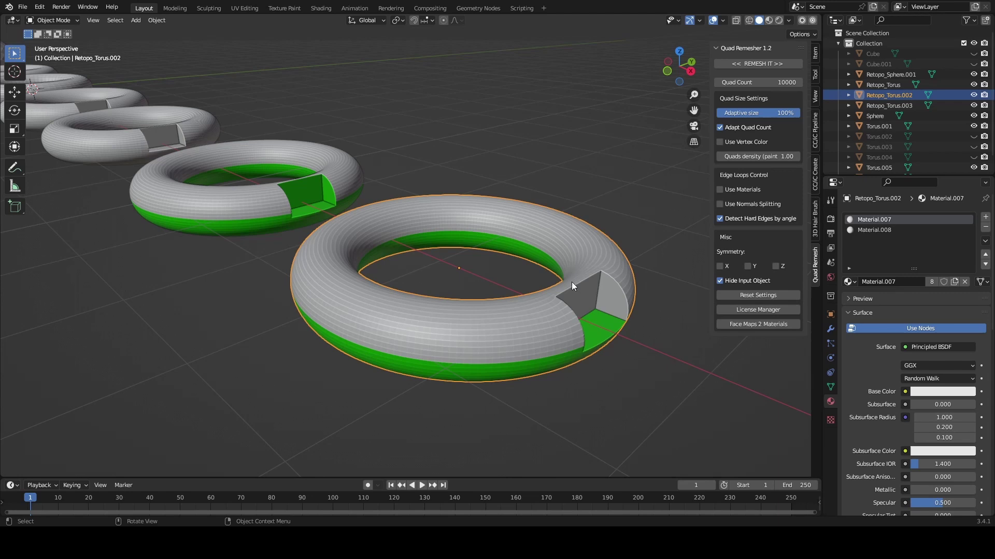
middle_drag(587, 343, 441, 283)
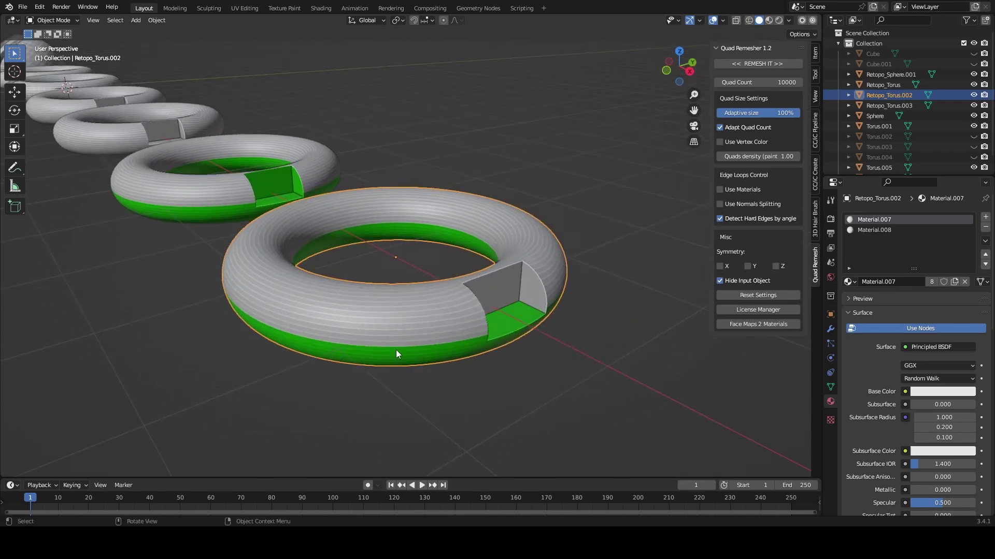
key(Tab)
middle_drag(424, 331, 481, 288)
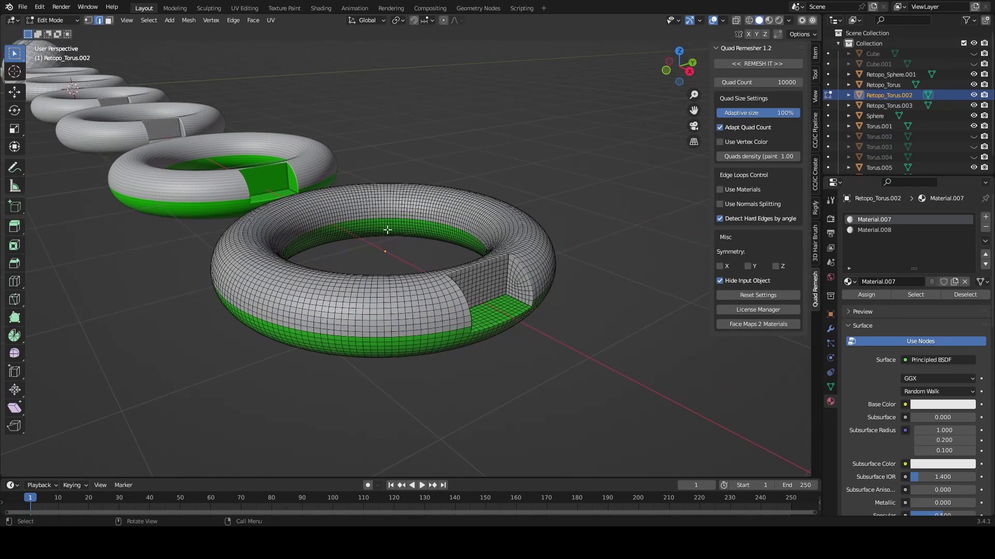
key(Tab)
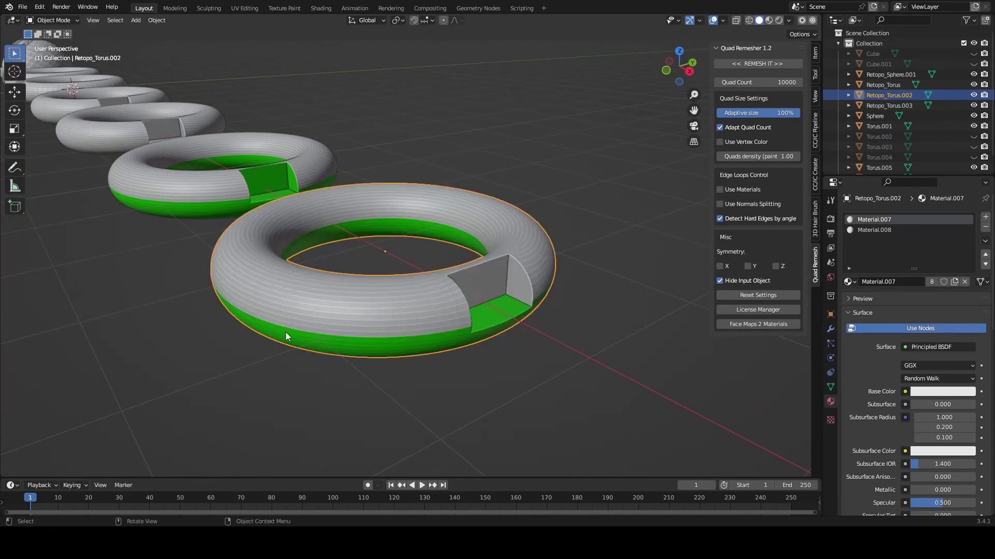
middle_drag(464, 217, 533, 367)
key(Tab)
key(Tab)
key(Tab)
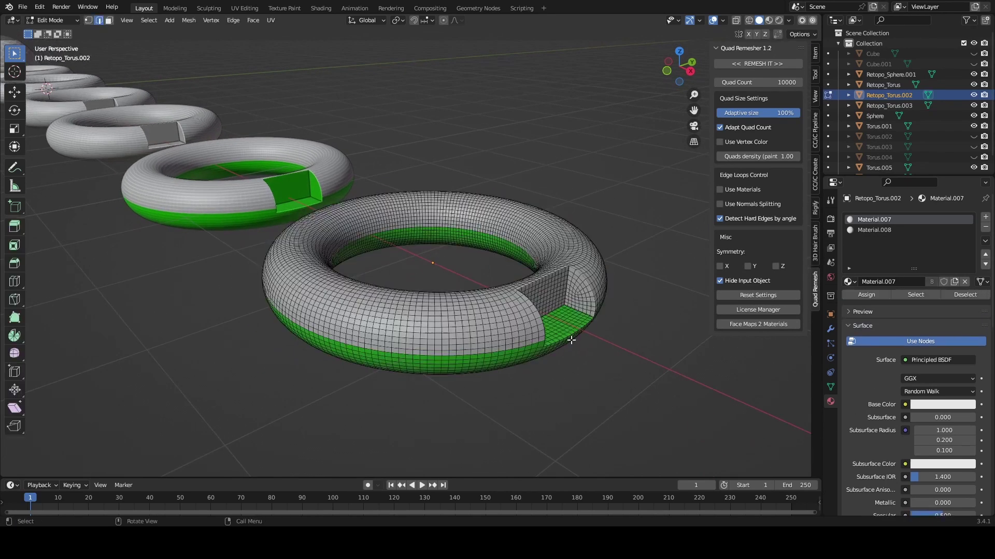
shift+middle_drag(579, 328, 576, 341)
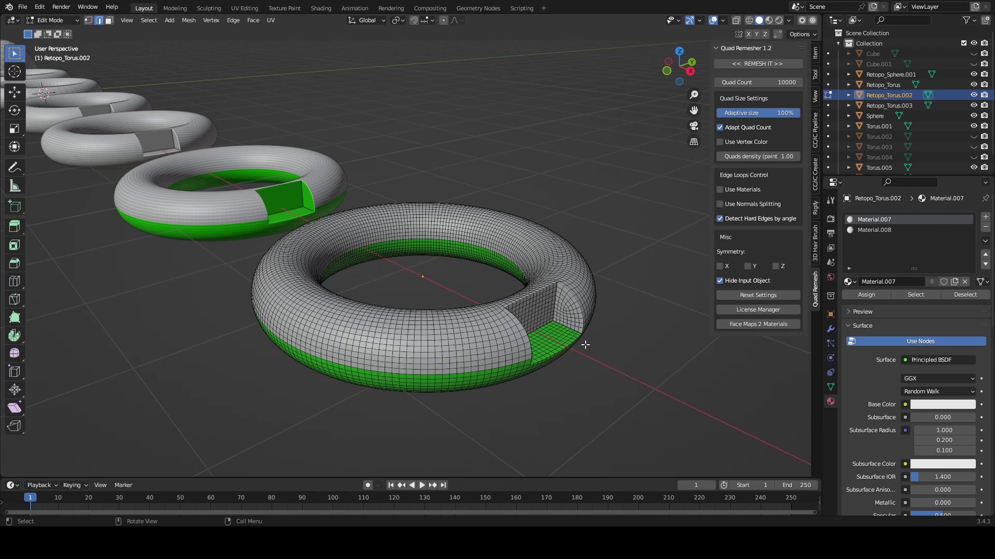
- Compare the original torus with the fully green notch against the remeshed torus's quad flow in Edit Mode
middle_drag(613, 346, 540, 329)
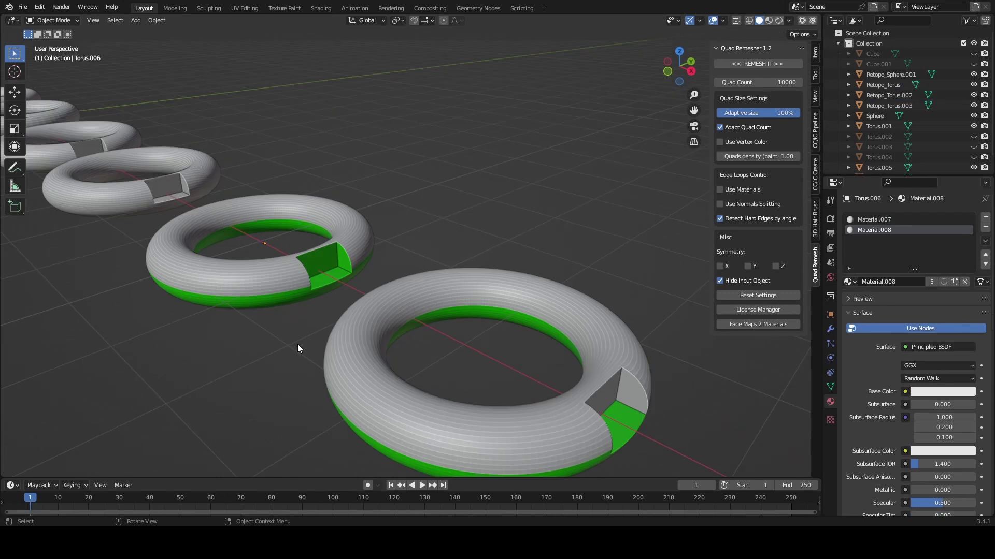
middle_drag(326, 352, 352, 375)
click(198, 267)
middle_drag(271, 332, 176, 226)
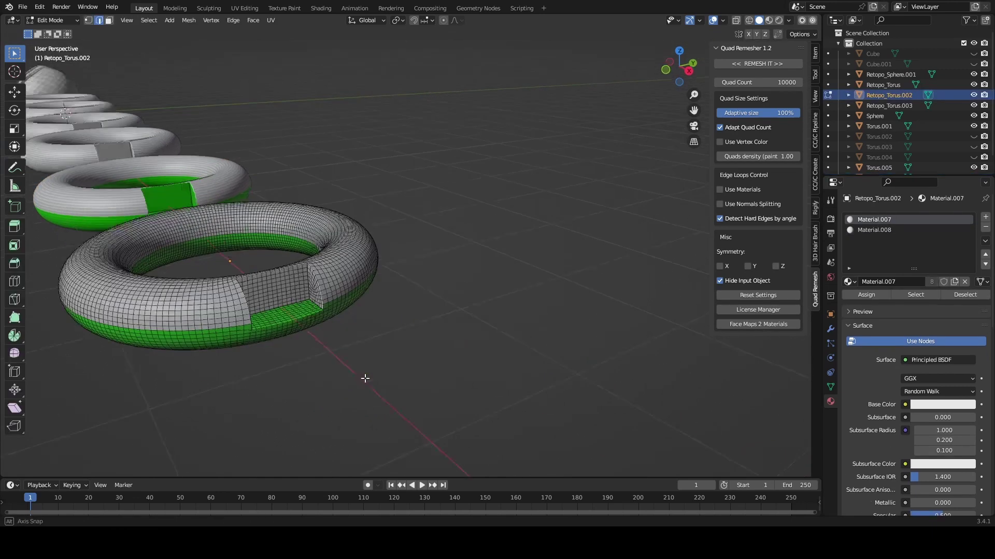
middle_drag(365, 378, 466, 357)
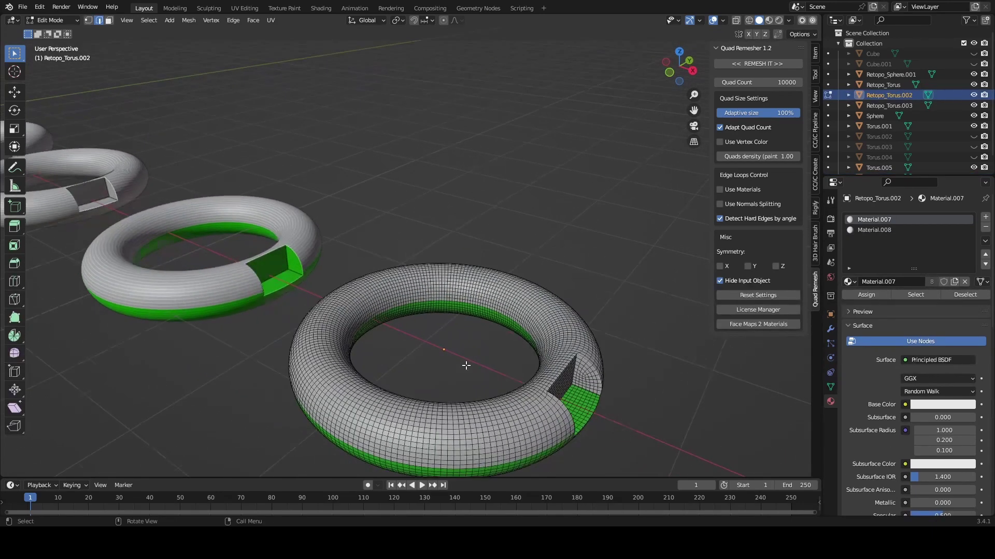
- Review the whole row of spheres and tori, and examine the remeshed green-bottomed torus up close in Edit Mode
scroll(466, 358, down, 8)
key(Tab)
middle_drag(50, 178, 157, 207)
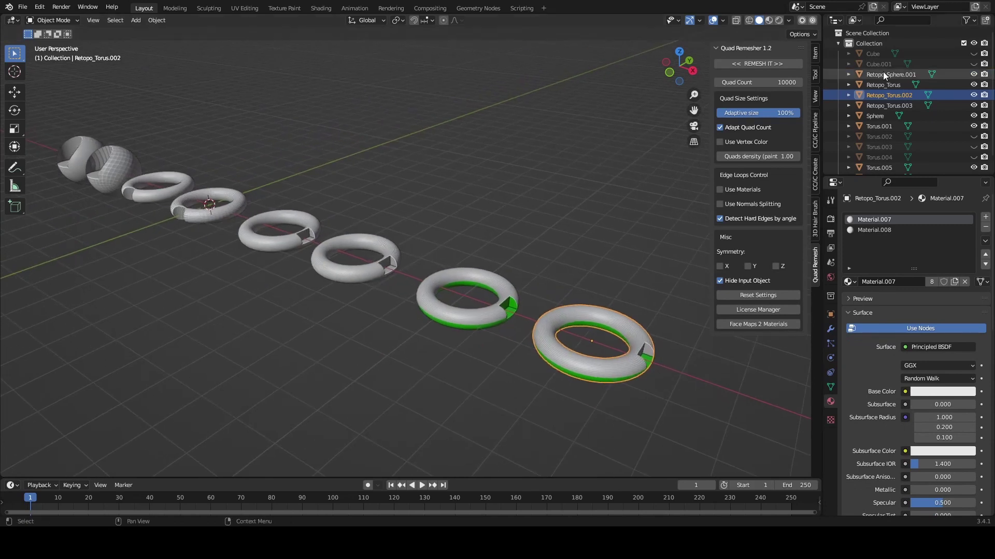
scroll(582, 358, up, 6)
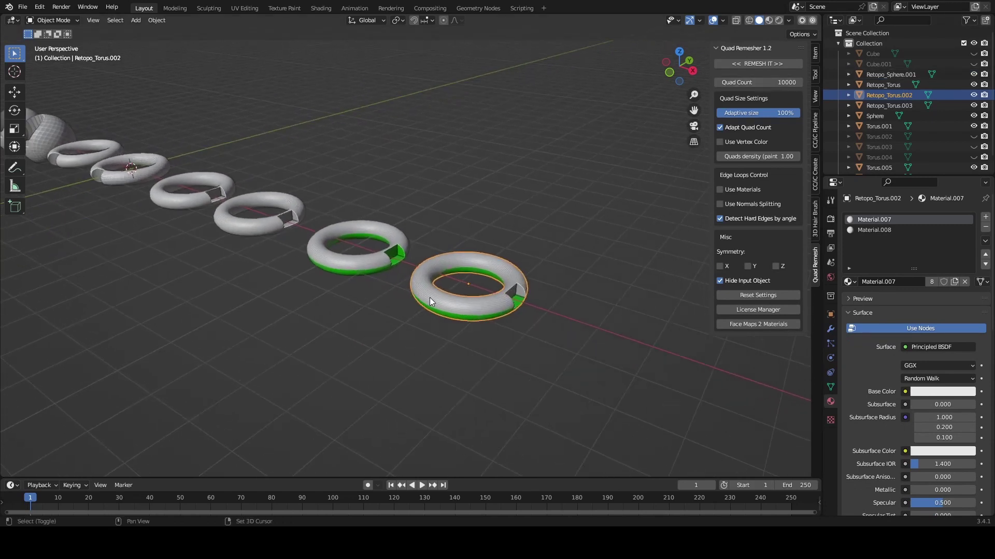
key(Tab)
middle_drag(508, 373, 477, 244)
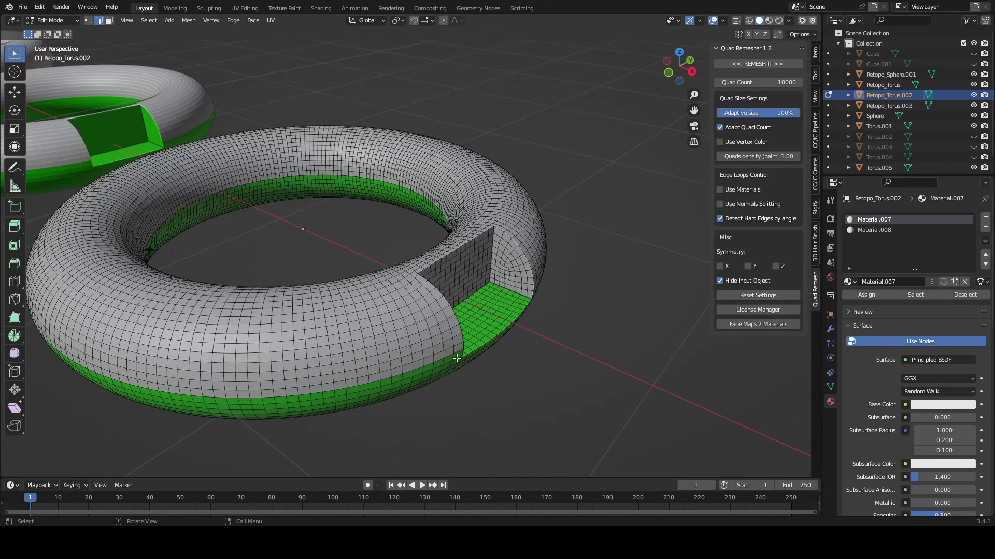
middle_drag(306, 313, 356, 312)
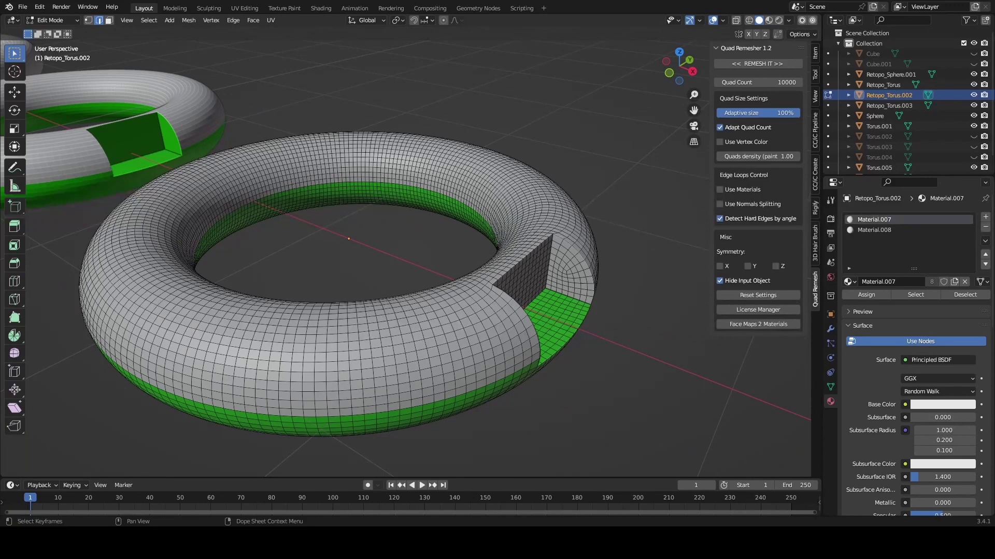
- Add a level 3 subdivision to the remeshed torus with the green-floored notch in Object Mode
shift+middle_drag(533, 406, 530, 285)
key(Tab)
key(ctrl+3)
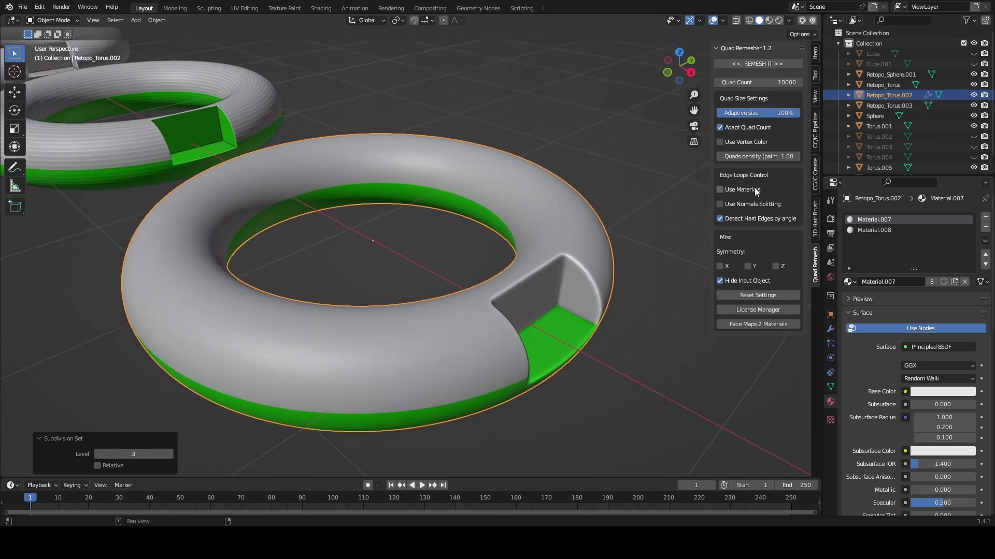
- Inspect the subdivided torus in Edit Mode, checking the notch edges and the green material band around the ring
key(Tab)
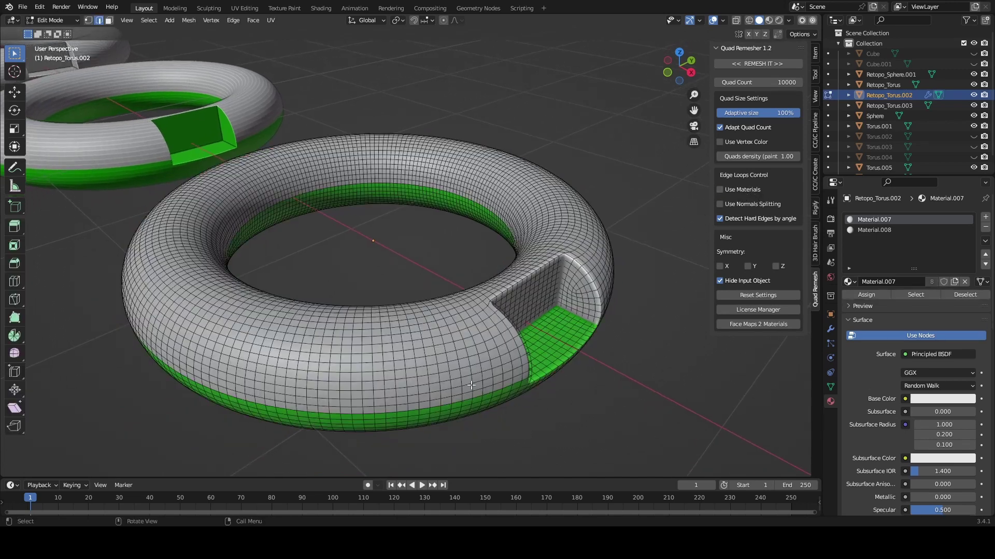
middle_drag(394, 379, 395, 350)
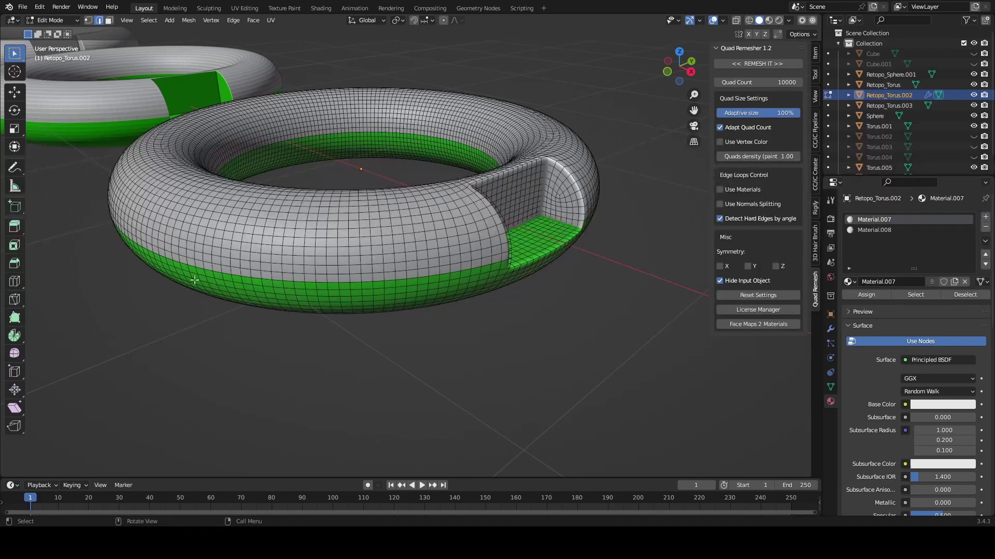
middle_drag(472, 286, 507, 344)
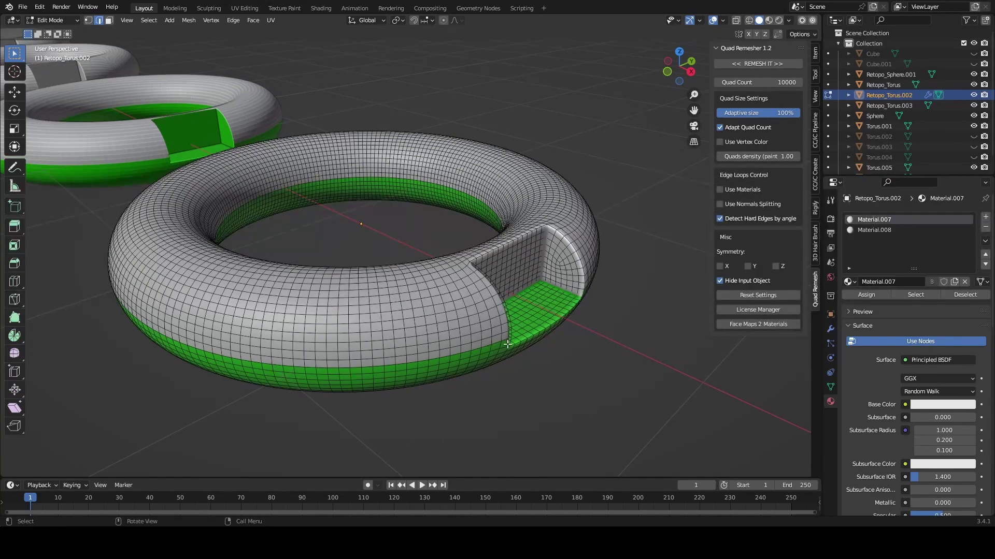